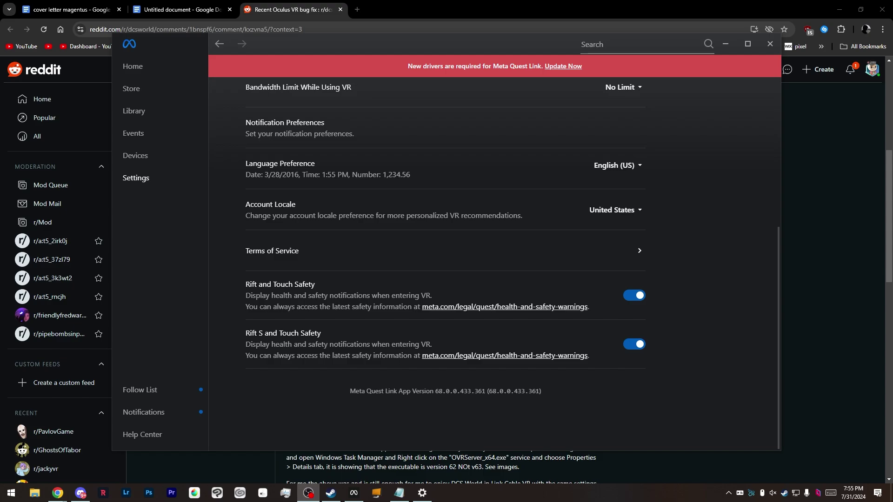
Step: Check the app version in the Meta Quest Link settings alongside the step-by-step fix in the Reddit thread
click(288, 9)
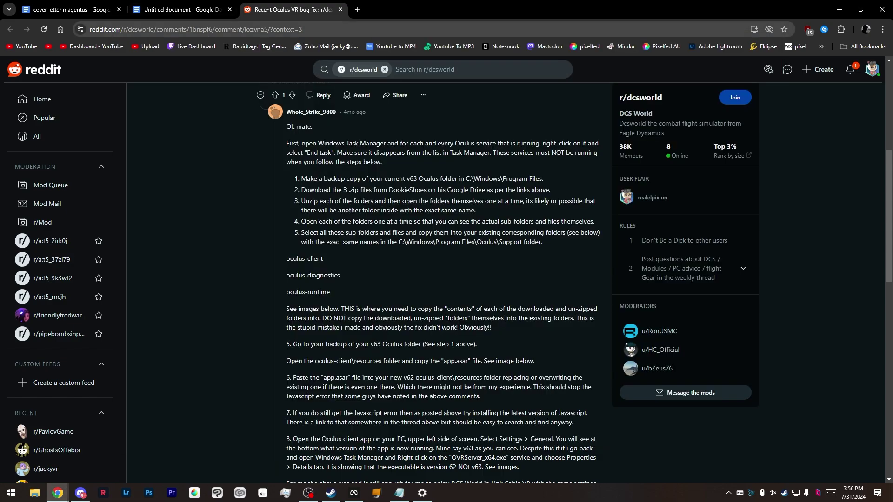
click(288, 29)
key(Escape)
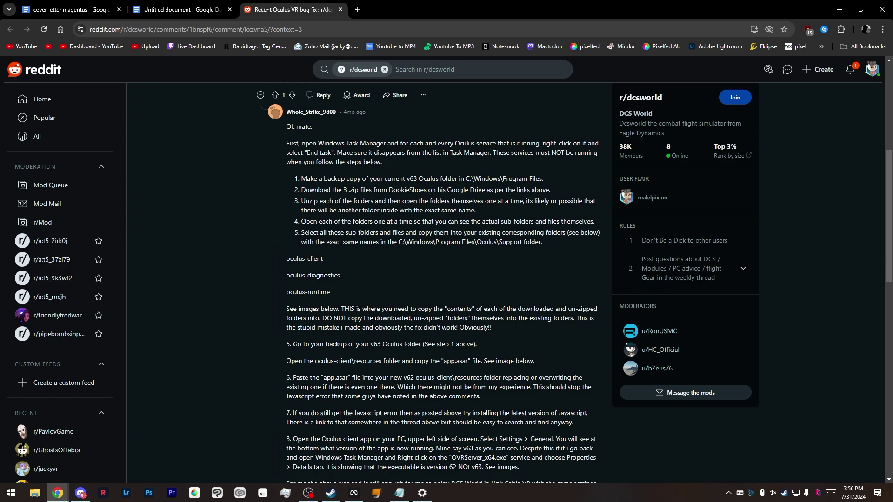
click(354, 493)
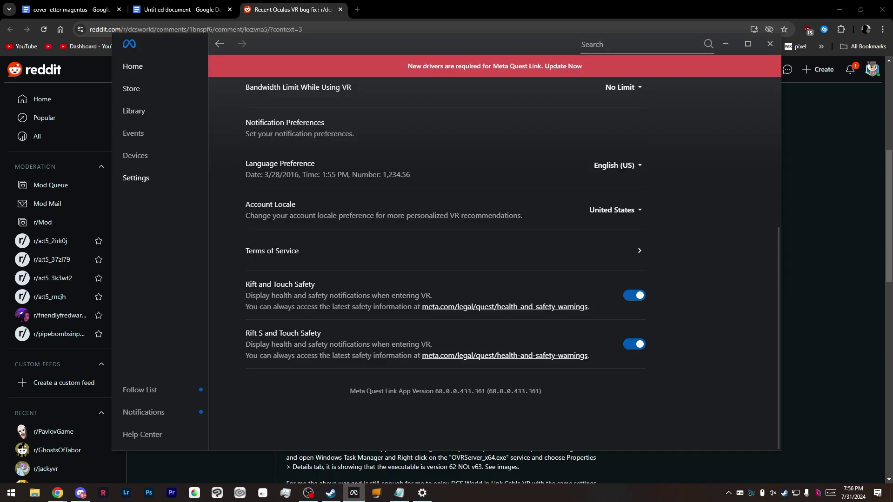
key(alt+Tab)
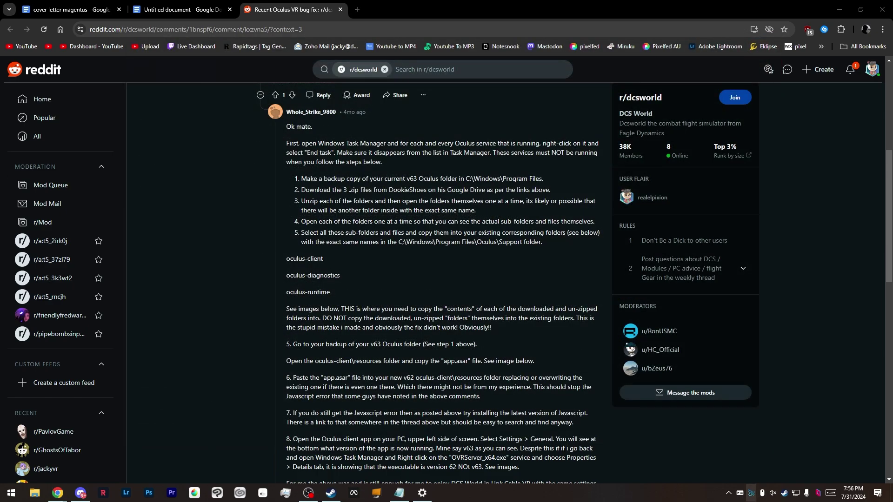
Step: Open Task Manager's process details and end the OVRServer_x64.exe process tree
click(729, 493)
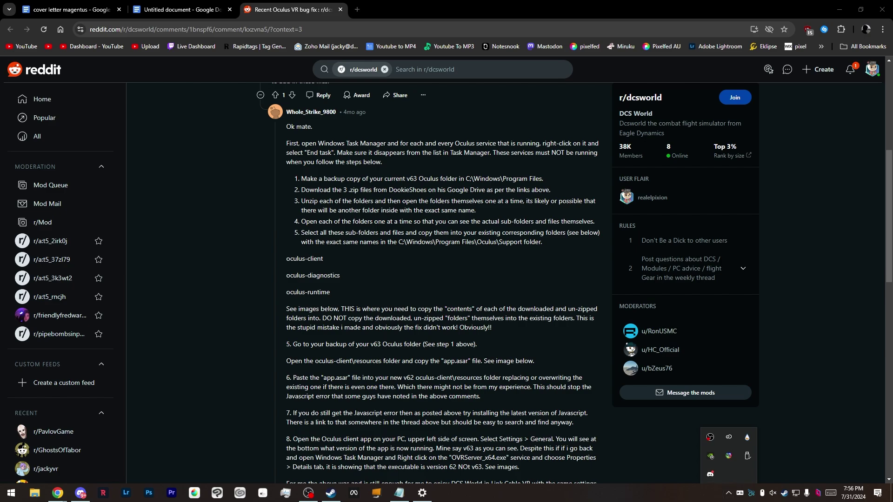
key(ctrl+shift+Escape)
click(328, 263)
right_click(347, 268)
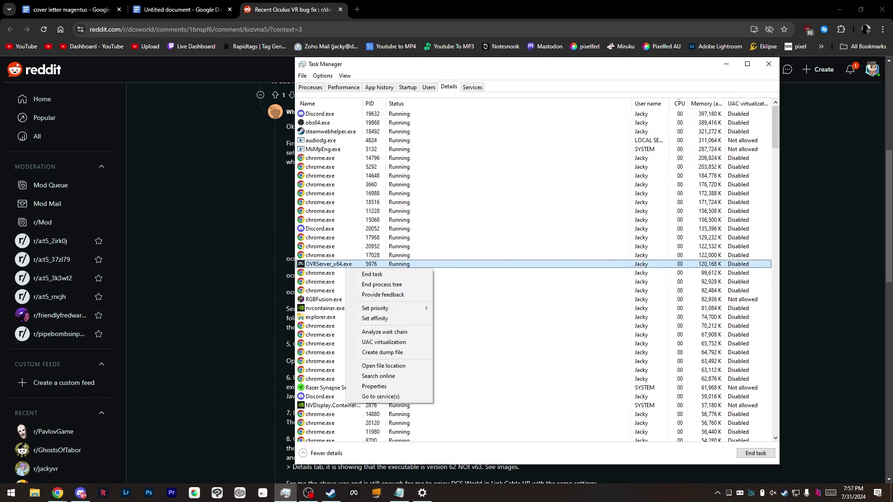
click(379, 284)
key(Return)
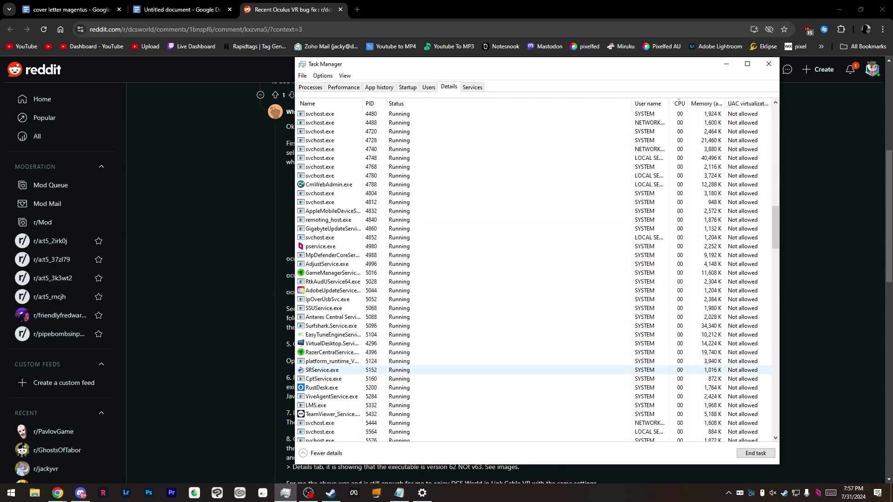
scroll(418, 256, up, 2)
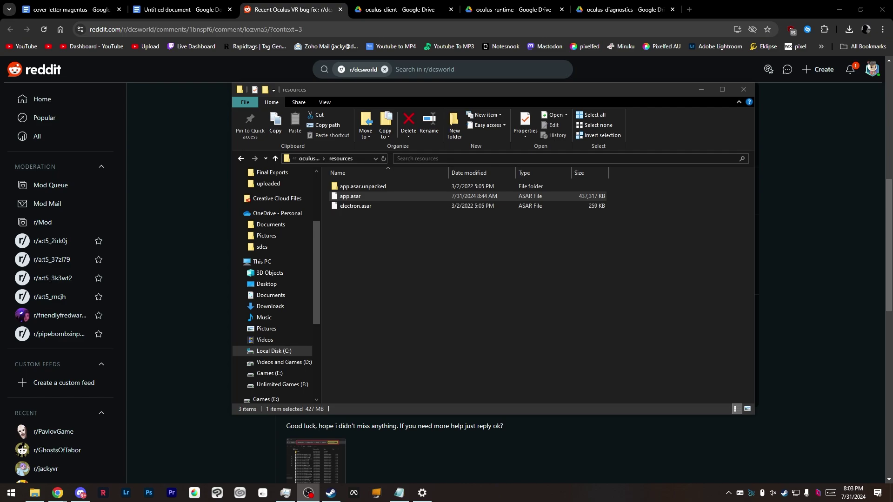
Step: Copy app.asar from the Oculus resources folder into the oculus Vworking folder as a backup
click(419, 219)
click(419, 196)
key(ctrl+c)
key(alt+Tab)
key(Escape)
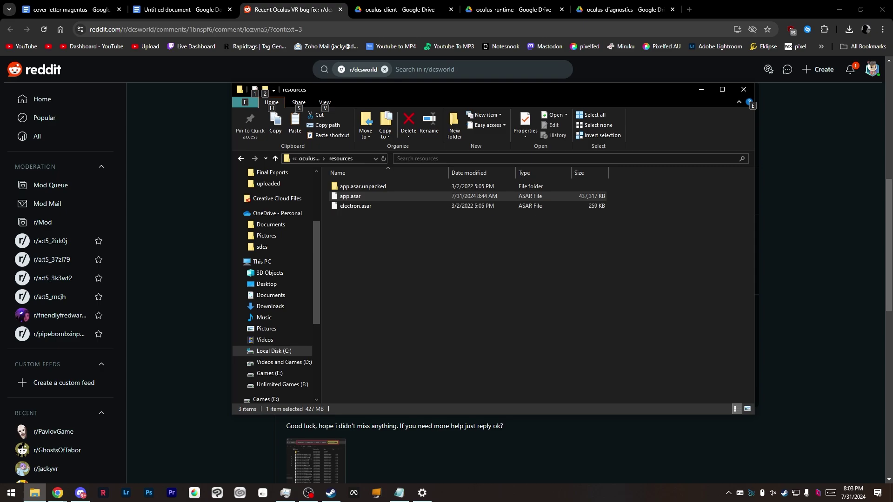
key(alt+Tab)
key(ctrl+v)
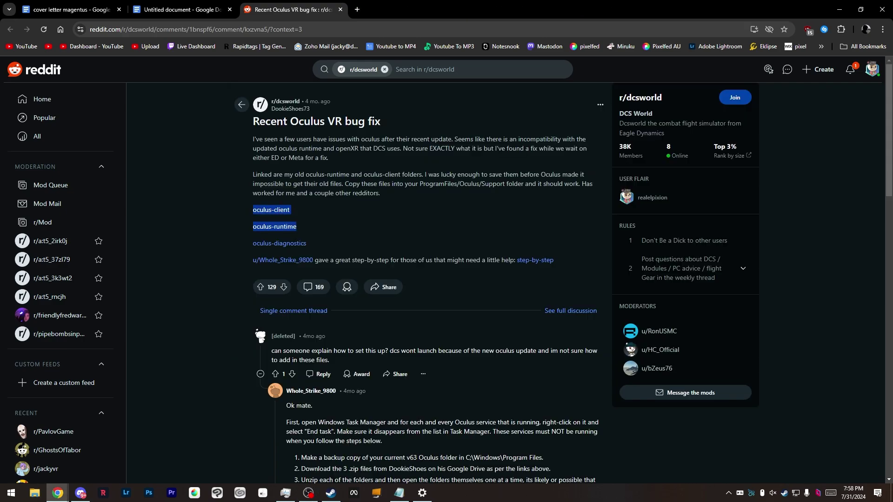
Step: Open the oculus-client, oculus-runtime and oculus-diagnostics links from the Reddit post in separate browser tabs
middle_click(271, 210)
middle_click(275, 226)
middle_click(279, 244)
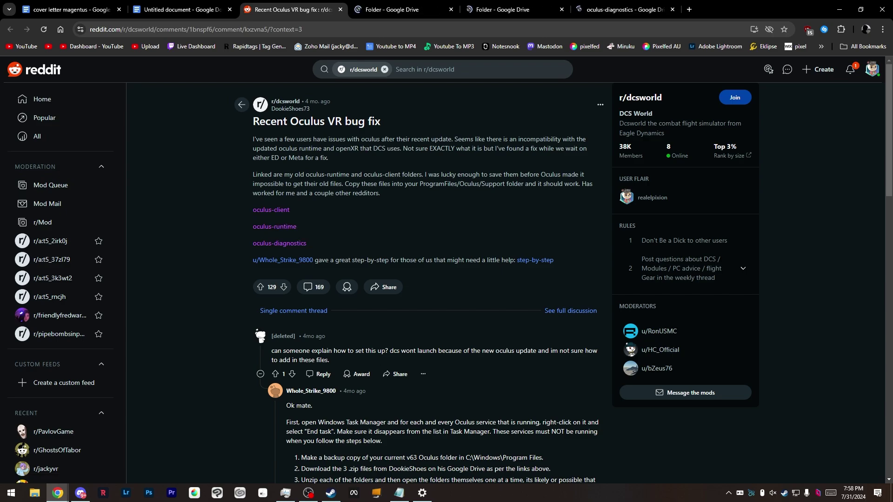
drag(264, 174, 307, 243)
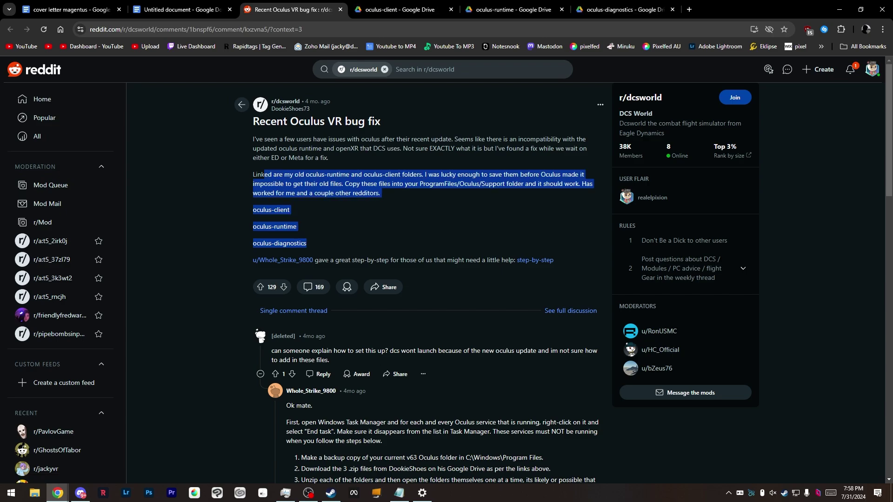
click(325, 243)
Step: Review the three linked Google Drive folders and the Reddit post's instructions on where to copy their files
key(ctrl+Tab)
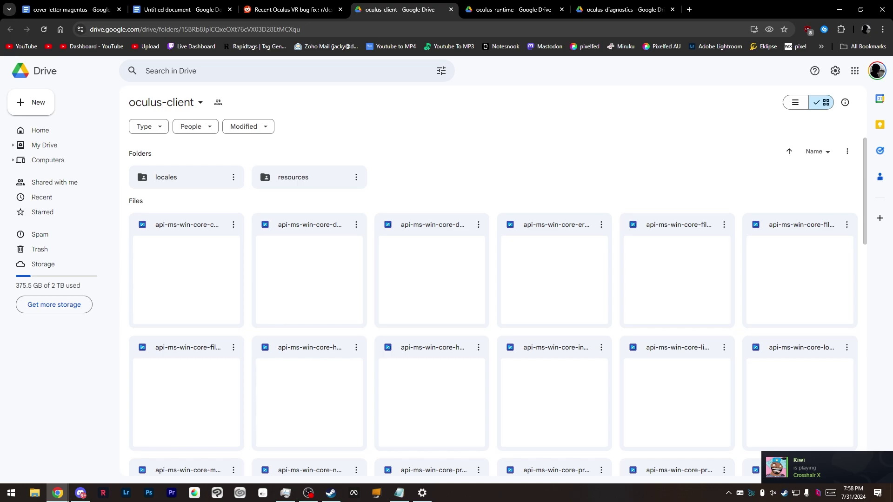
key(ctrl+Tab)
key(ctrl+Tab)
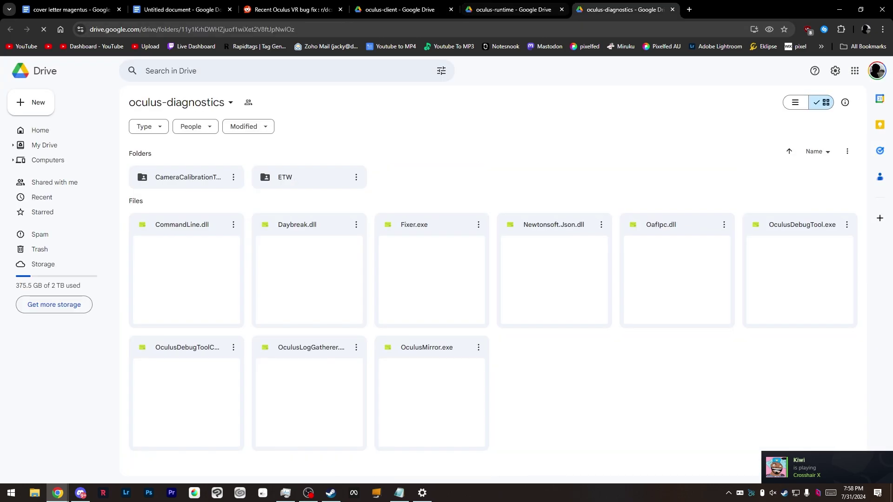
key(ctrl+shift+Tab)
key(ctrl+shift+Tab)
key(ctrl+shift+Tab)
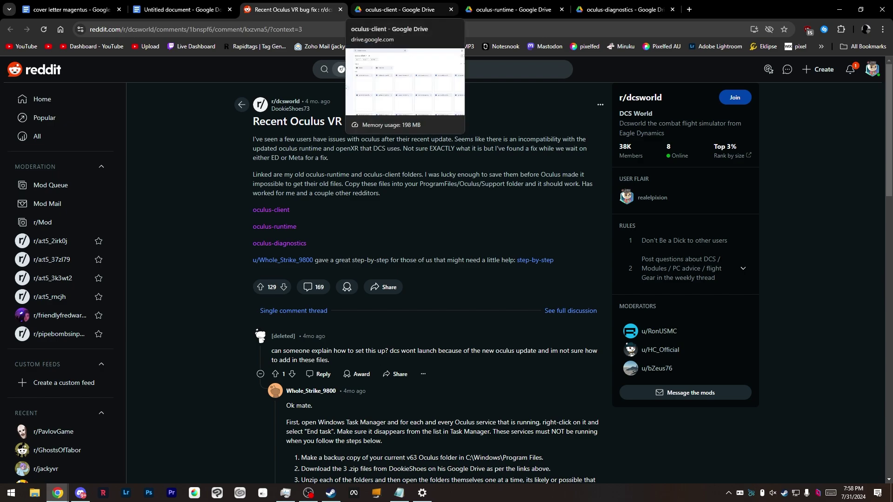
drag(253, 174, 306, 243)
click(326, 243)
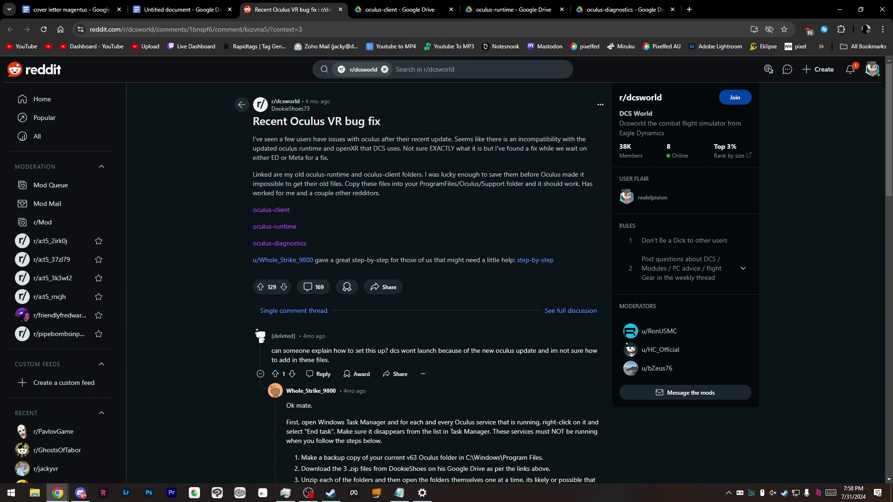
drag(282, 174, 307, 244)
click(325, 244)
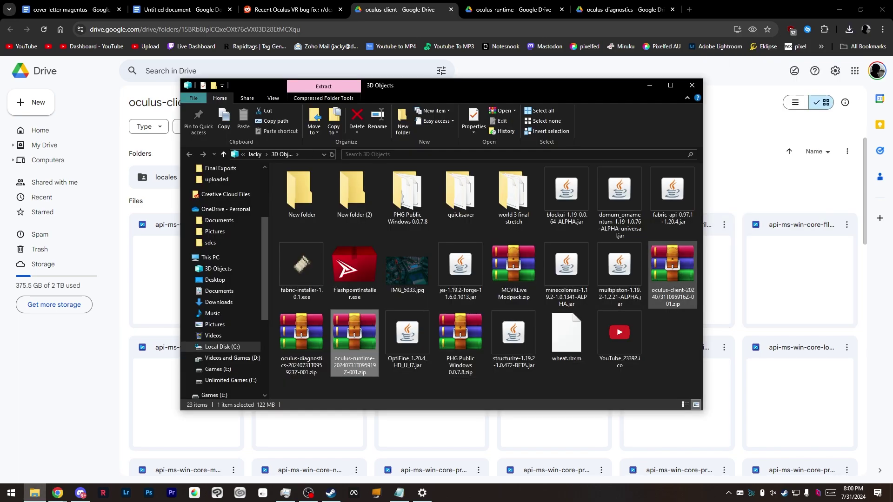
Step: Move the oculus-client, oculus-diagnostics and oculus-runtime zip files into a new 3D Objects folder named "oculus Vworking"
click(673, 275)
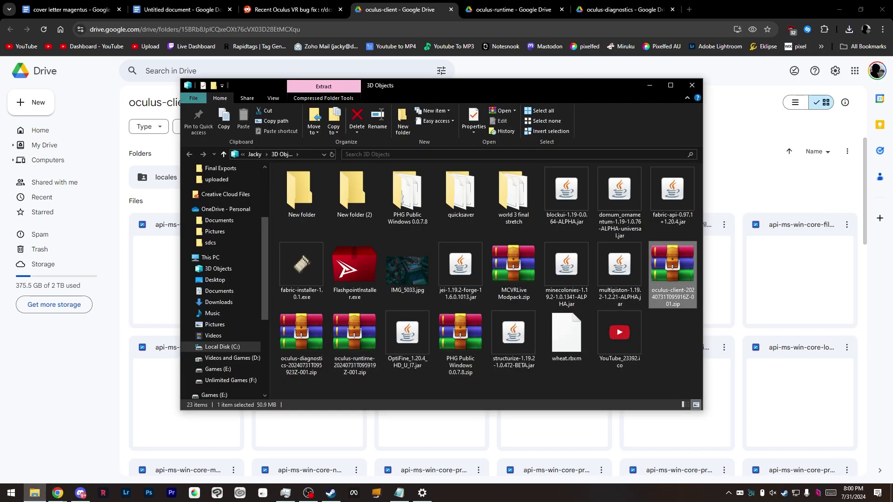
shift+click(354, 343)
key(ctrl+x)
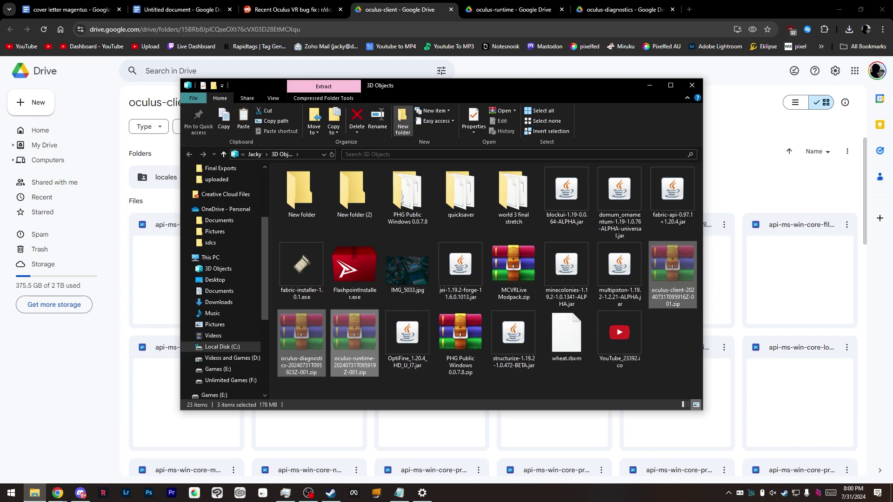
click(402, 122)
text(oculus Vworking)
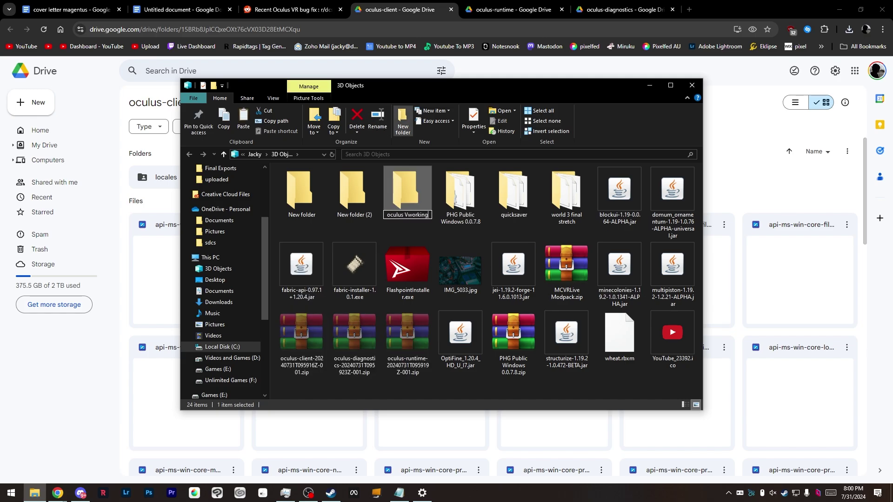
key(Return)
key(Return)
key(ctrl+v)
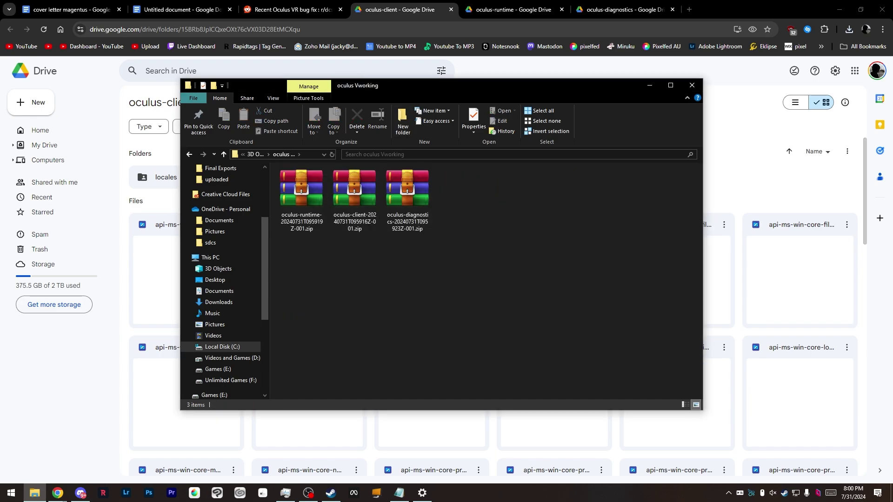
key(ctrl+a)
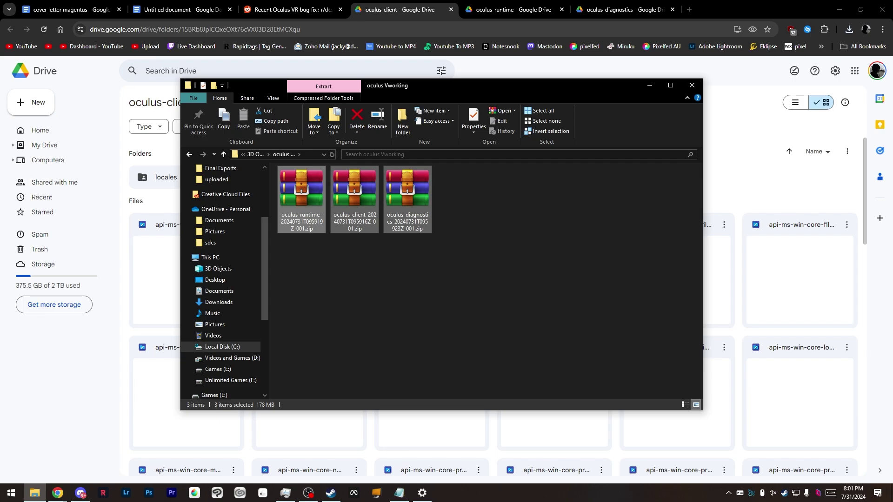
key(Escape)
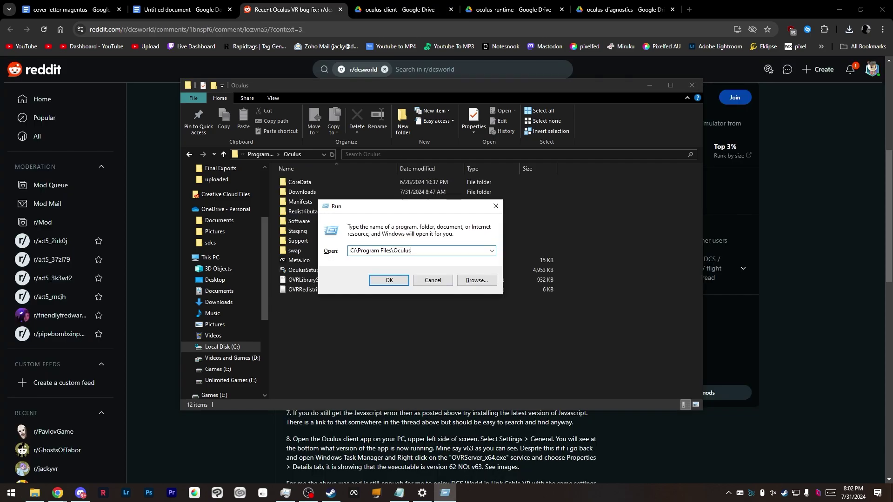
Step: Open the C:\Program Files\Oculus folder using the Run dialog
drag(411, 250, 311, 242)
click(411, 250)
key(Return)
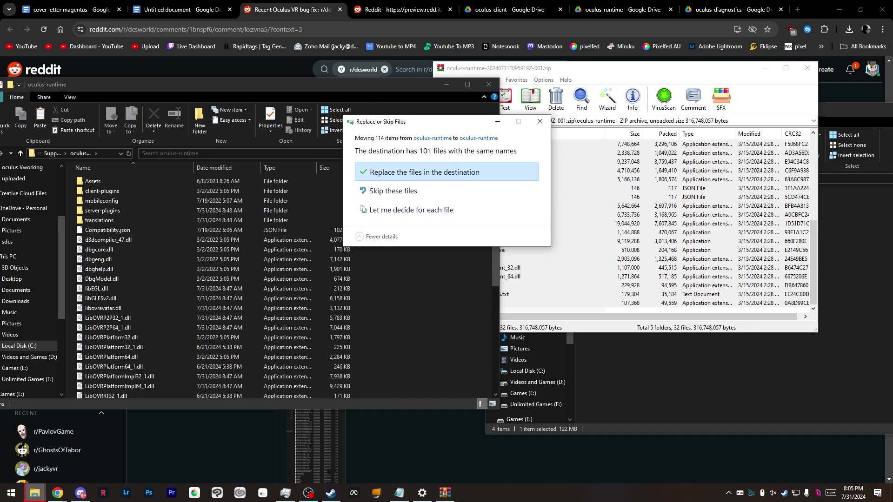
Step: Replace the same-named files in the installed oculus-runtime folder with those from the downloaded archive
click(423, 172)
key(Return)
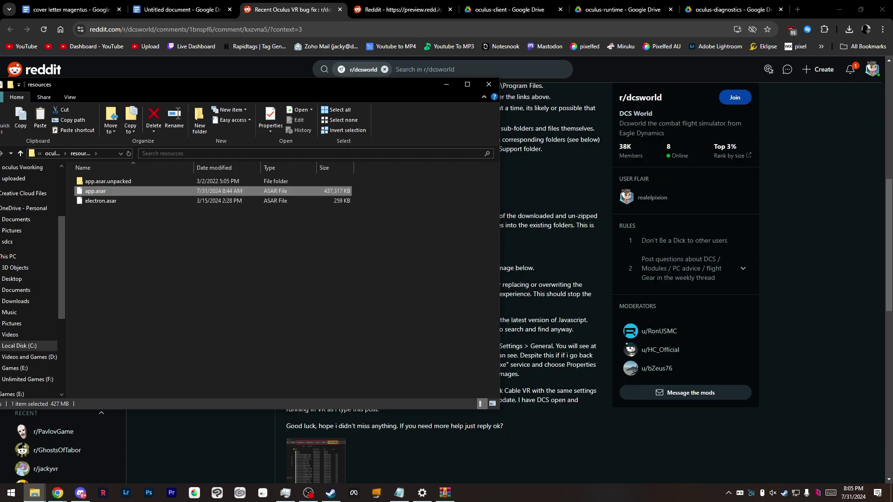
Step: Delete app.asar from the installed resources folder and move in the backed-up app.asar from oculus Vworking
key(Delete)
click(420, 184)
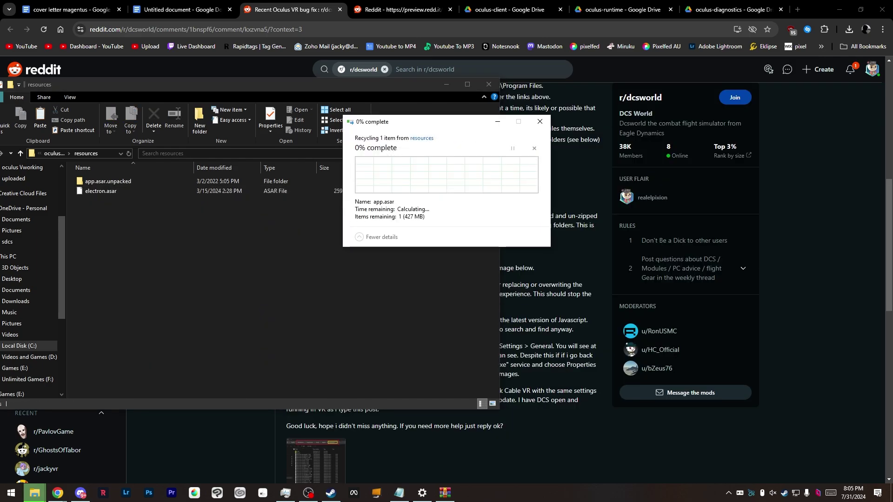
mouse_move(34, 493)
click(129, 451)
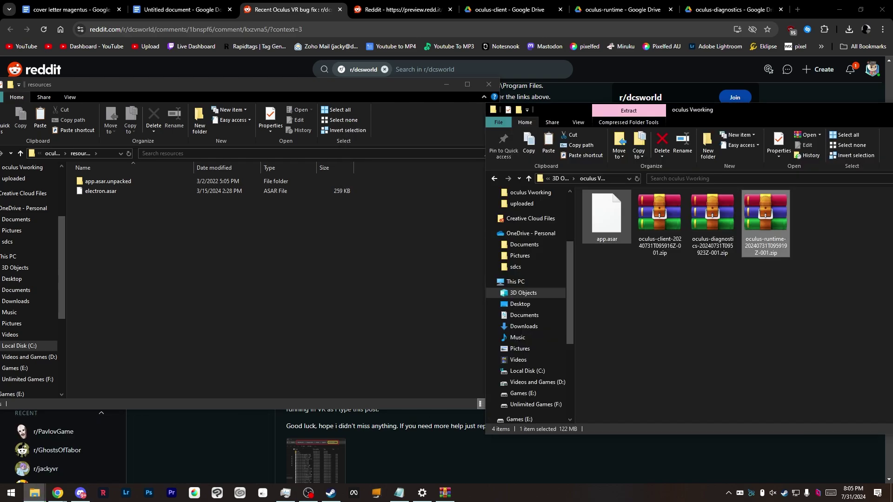
drag(607, 214, 242, 279)
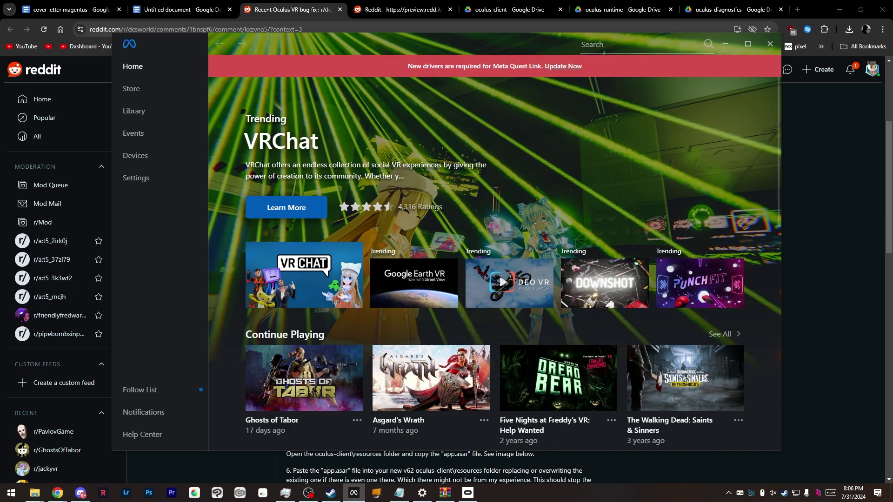
Step: Check the app version at the end of the Meta Quest Link General settings
click(136, 178)
click(419, 111)
scroll(419, 260, down, 5)
drag(419, 391, 489, 392)
click(489, 391)
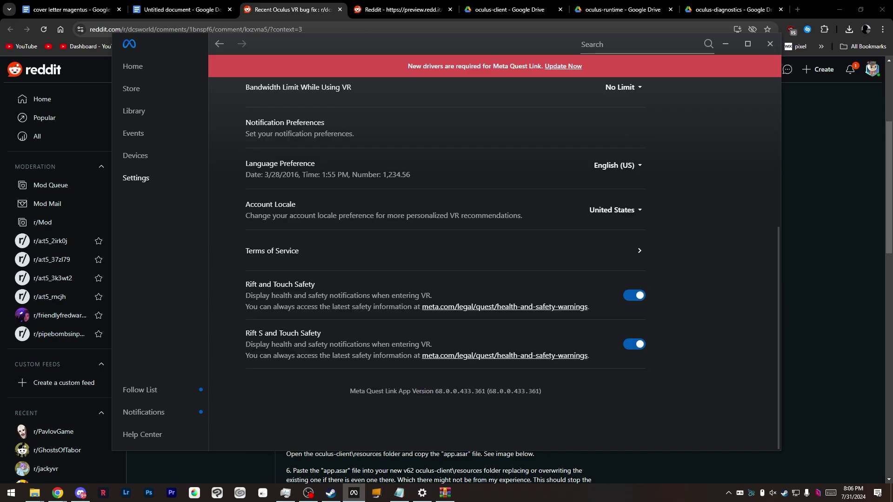
Step: Check the product version of OVRServer_x64.exe in its file properties from Task Manager
click(325, 397)
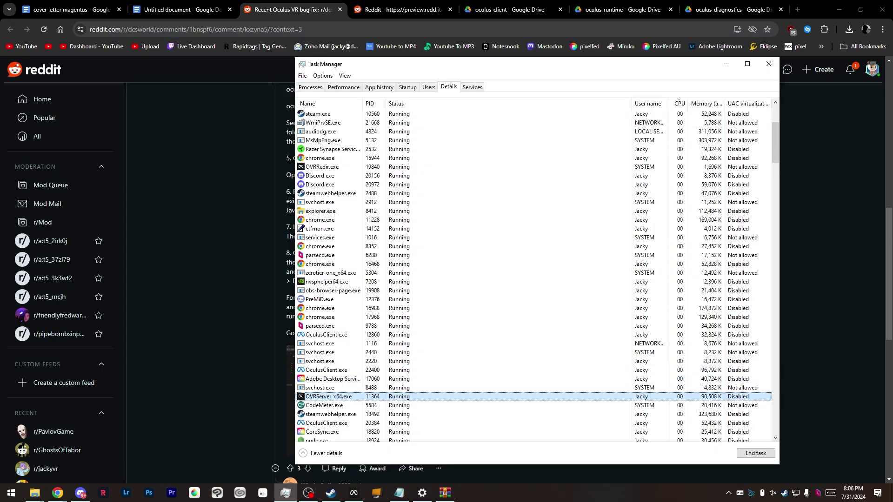
right_click(326, 398)
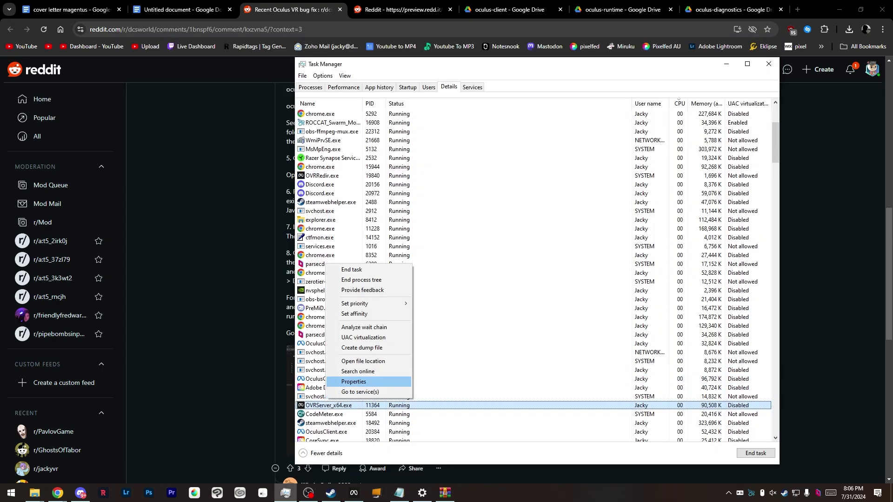
click(354, 381)
click(438, 257)
click(380, 335)
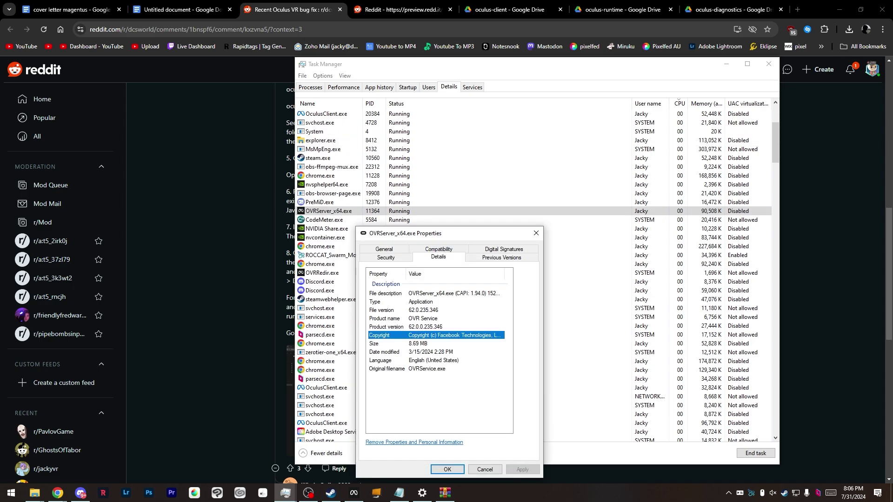
click(386, 327)
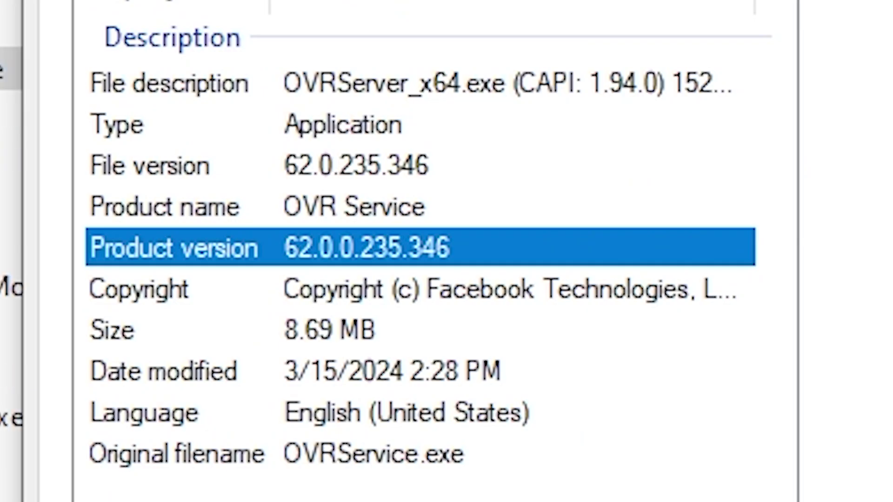